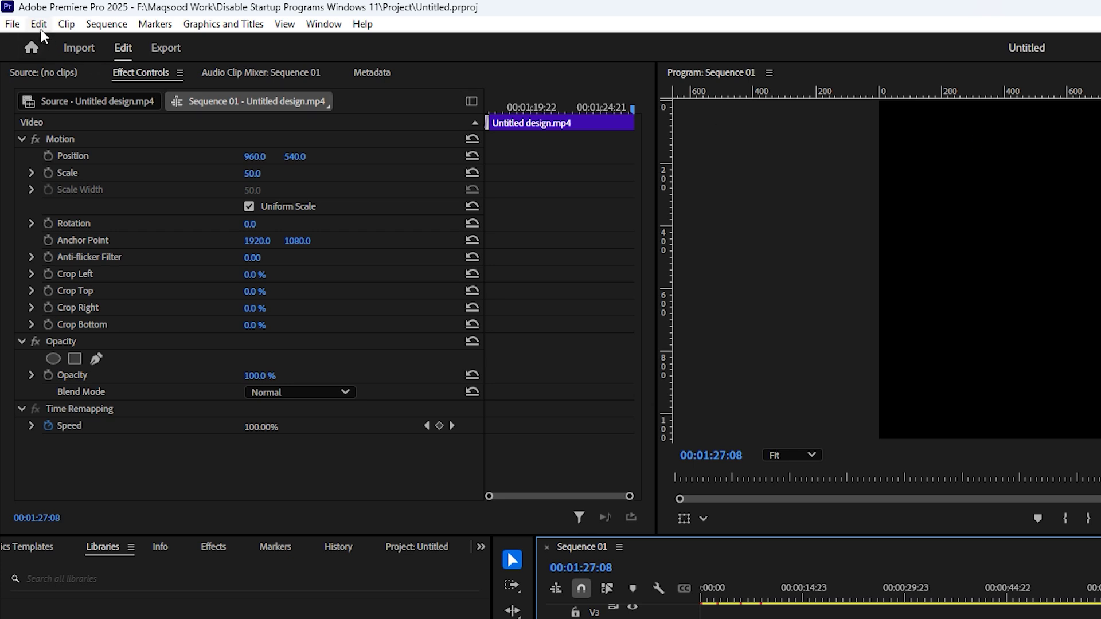
# Open the Memory page of Premiere Pro's preferences from the Edit menu
pyautogui.click(39, 28)
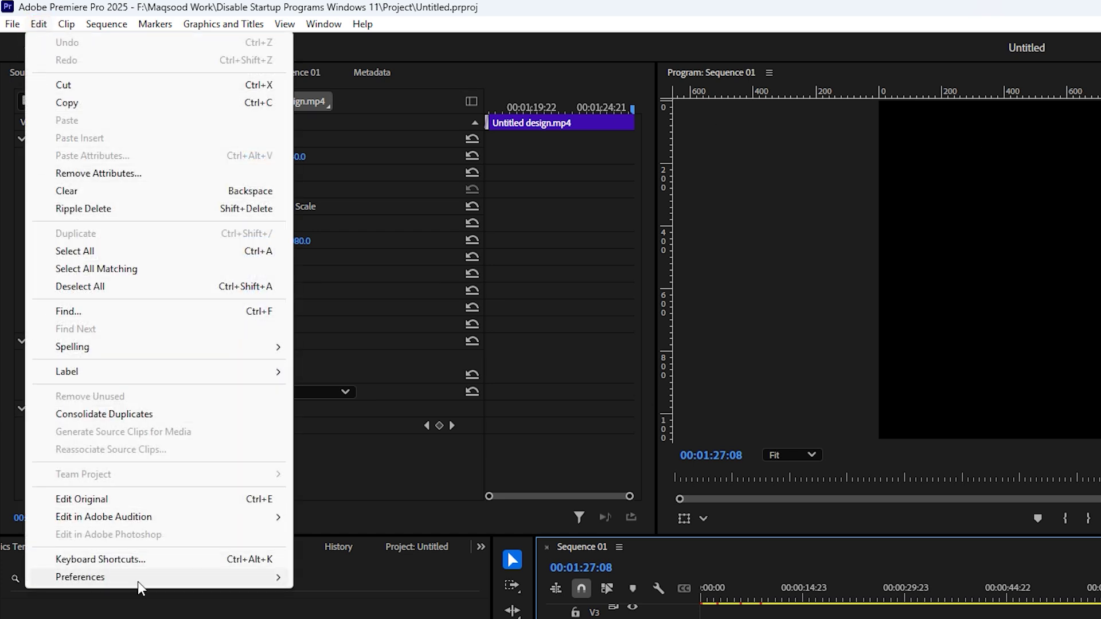
pyautogui.moveTo(154, 577)
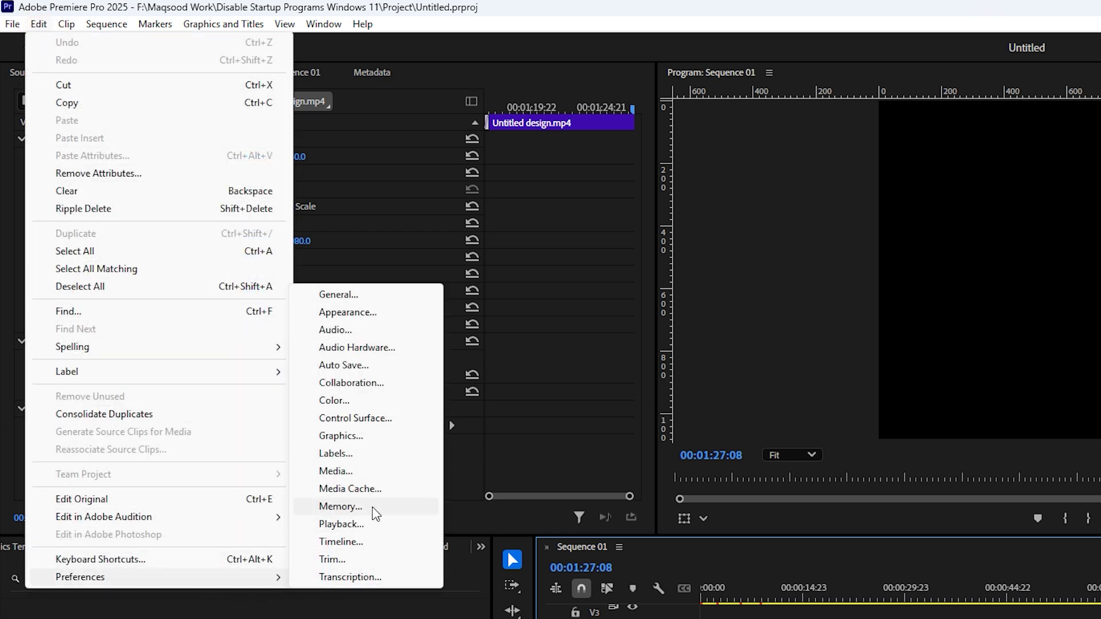
pyautogui.click(365, 505)
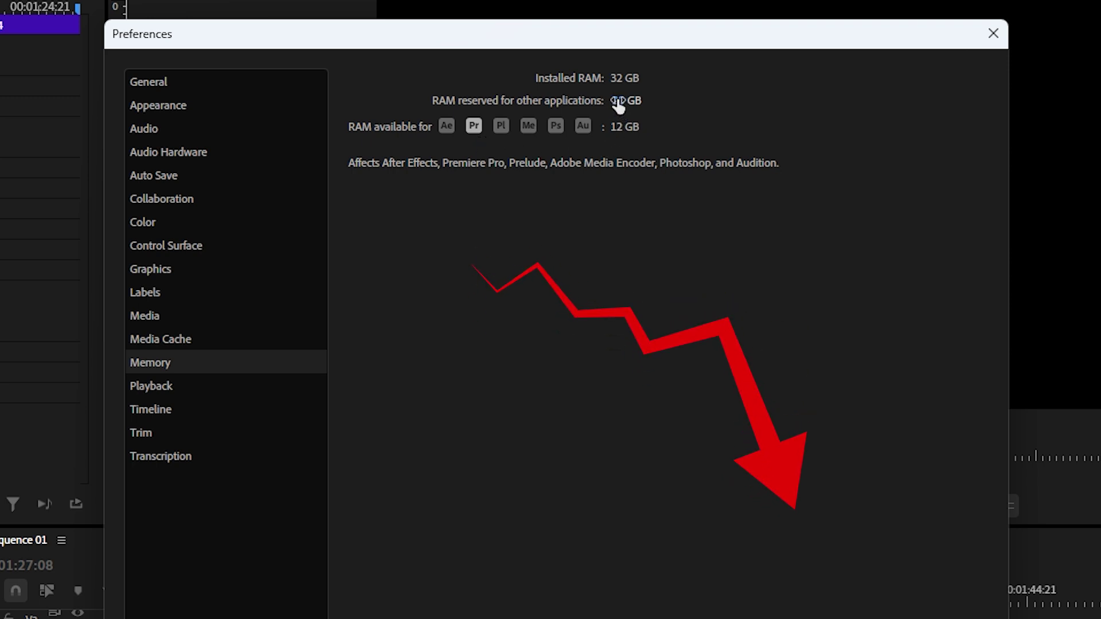
pyautogui.write('10')
# Apply 10 GB as the RAM reserved for other applications, leaving 22 GB available
pyautogui.click(729, 255)
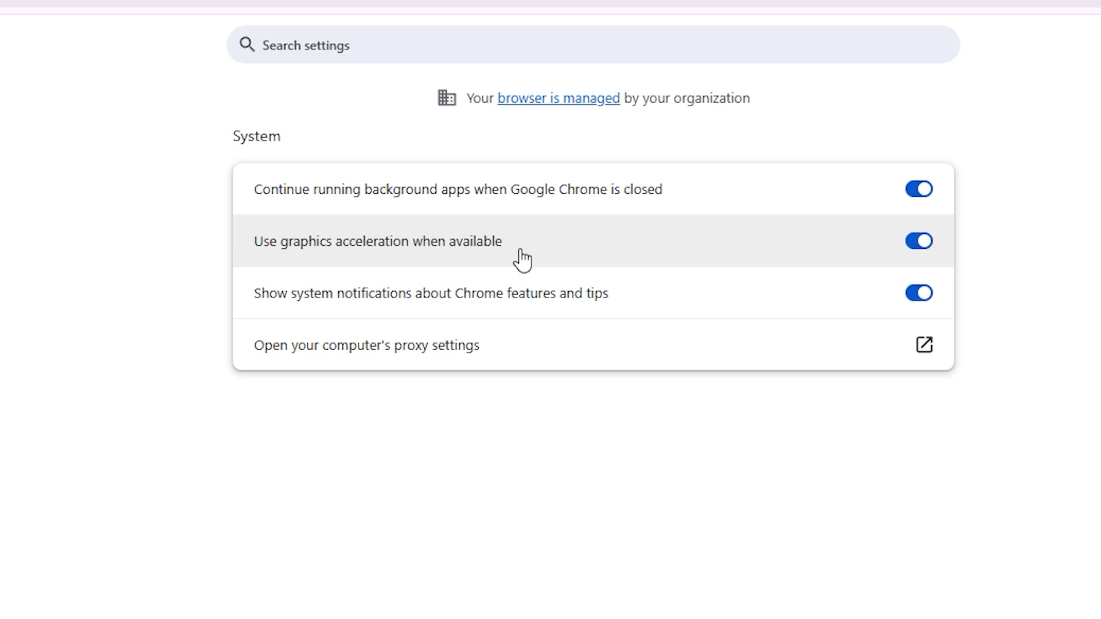
# Switch off Chrome's 'Use graphics acceleration when available' setting
pyautogui.click(919, 241)
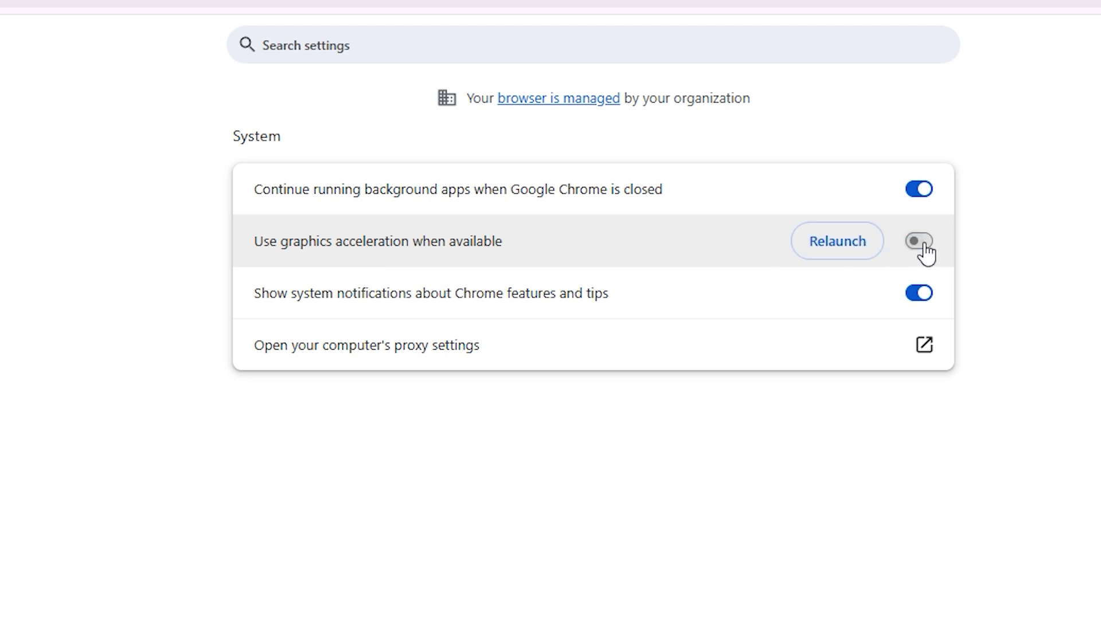